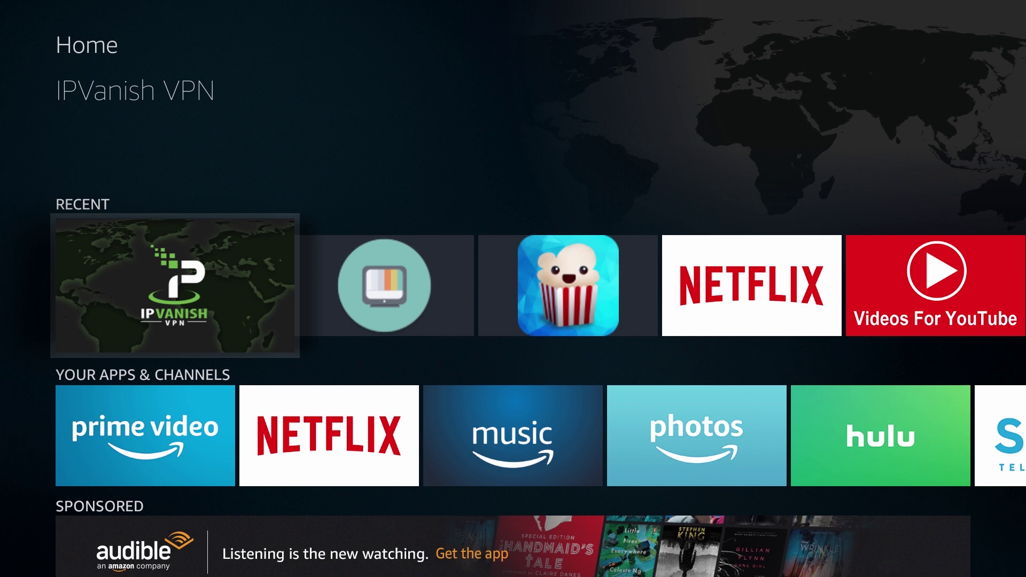
# Uninstall the old Terrarium TV app from the Your Apps & Channels library using its Menu options
pyautogui.press('Home')
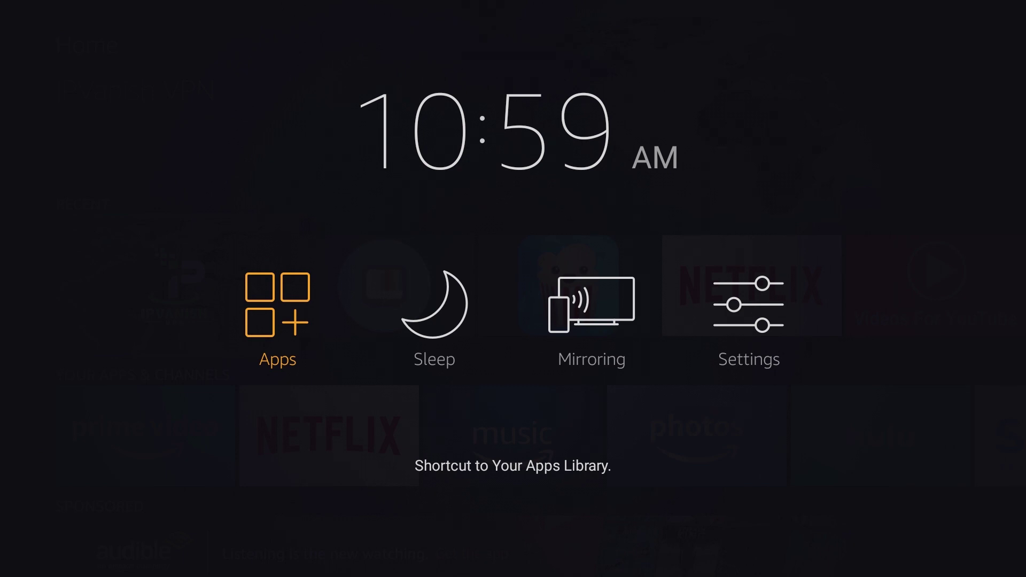
pyautogui.press('Return')
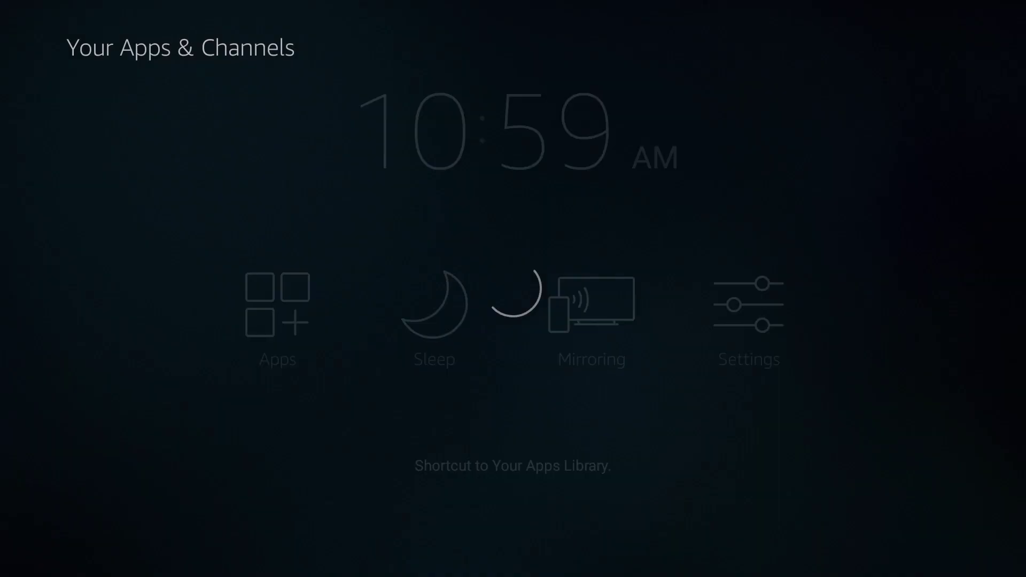
pyautogui.press('Down')
pyautogui.press('Down')
pyautogui.press('Down')
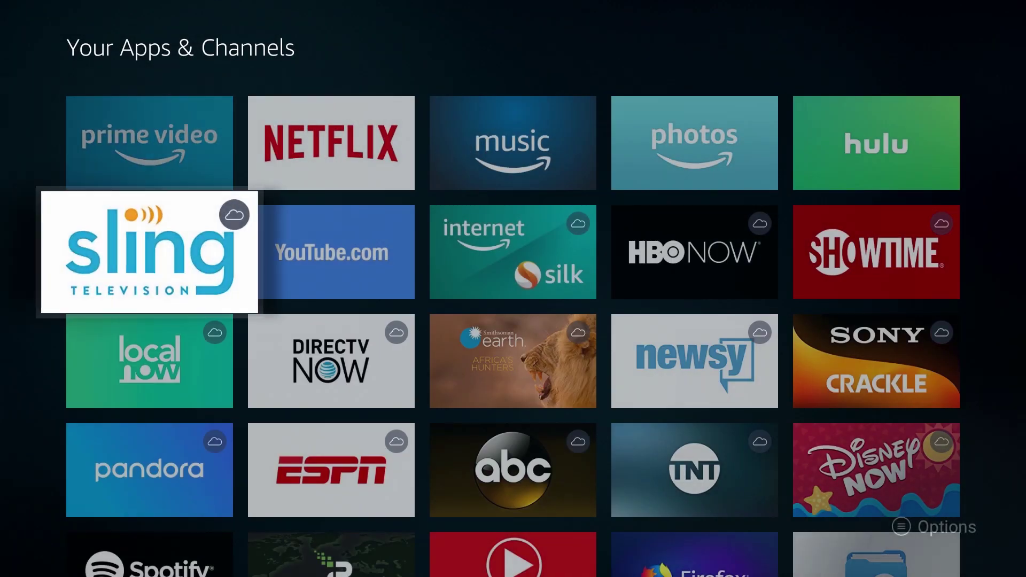
pyautogui.press('Right')
pyautogui.press('Right')
pyautogui.press('Right')
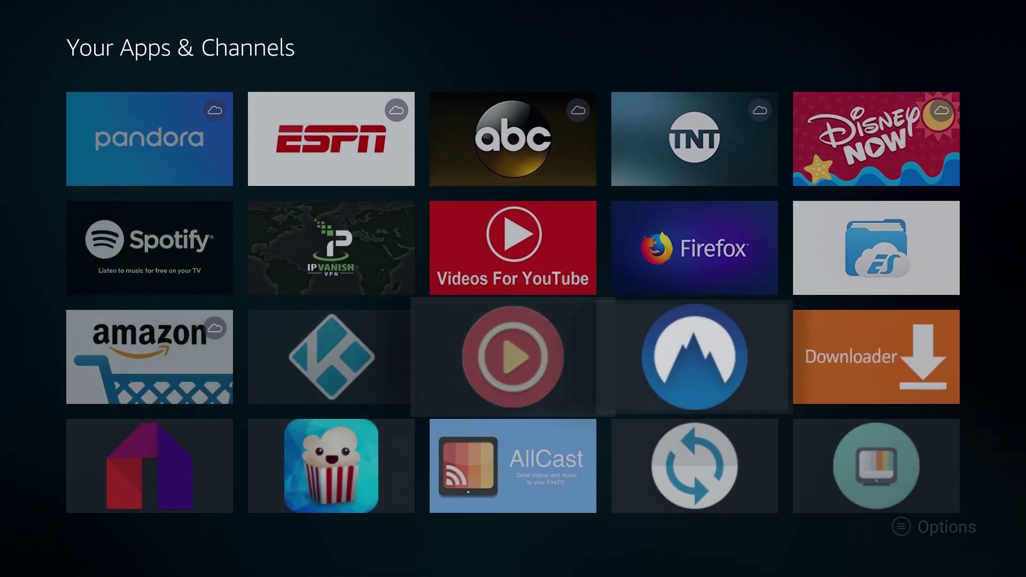
pyautogui.press('Down')
pyautogui.press('Right')
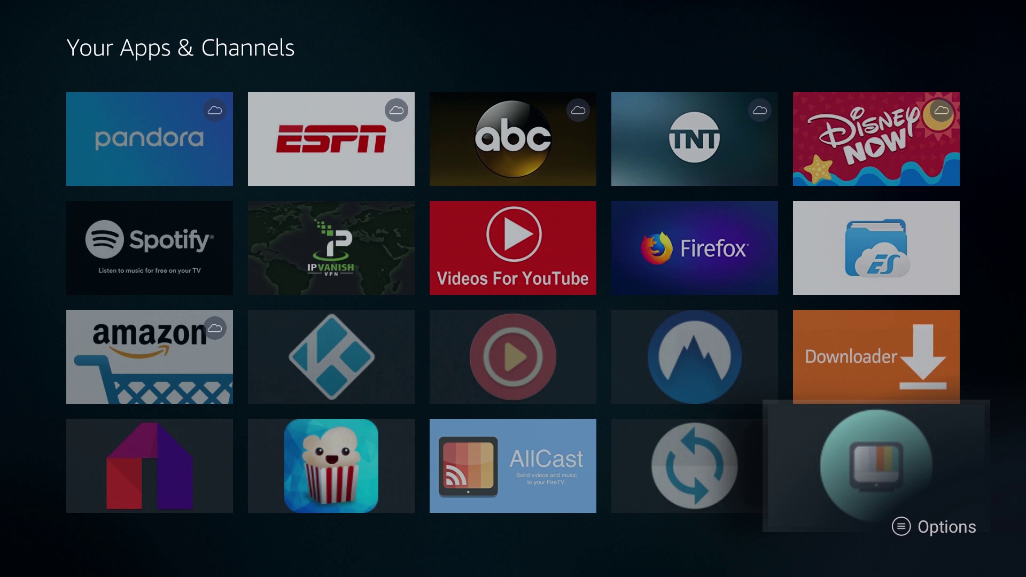
pyautogui.press('Menu')
pyautogui.press('Down')
pyautogui.press('Down')
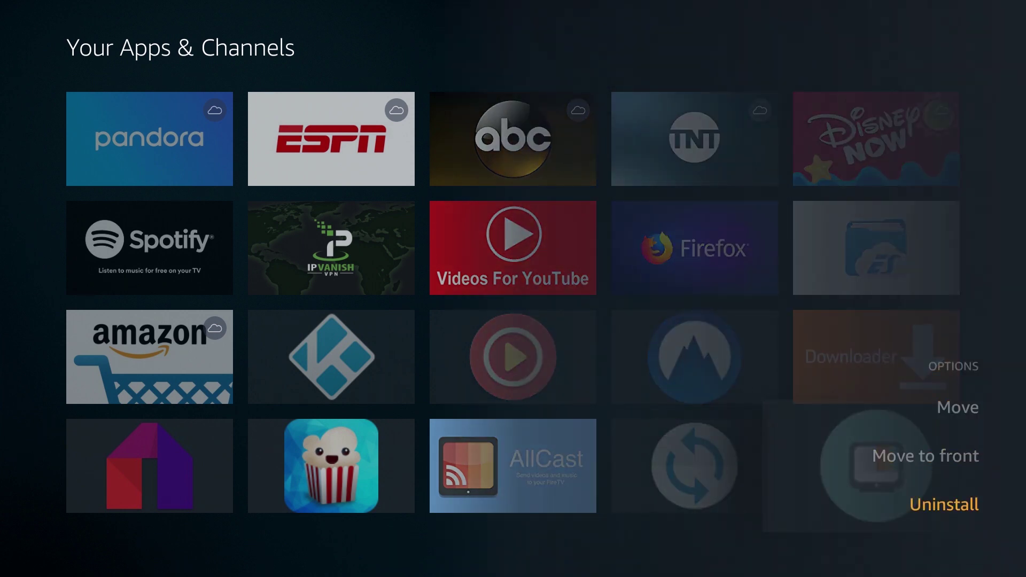
pyautogui.press('Return')
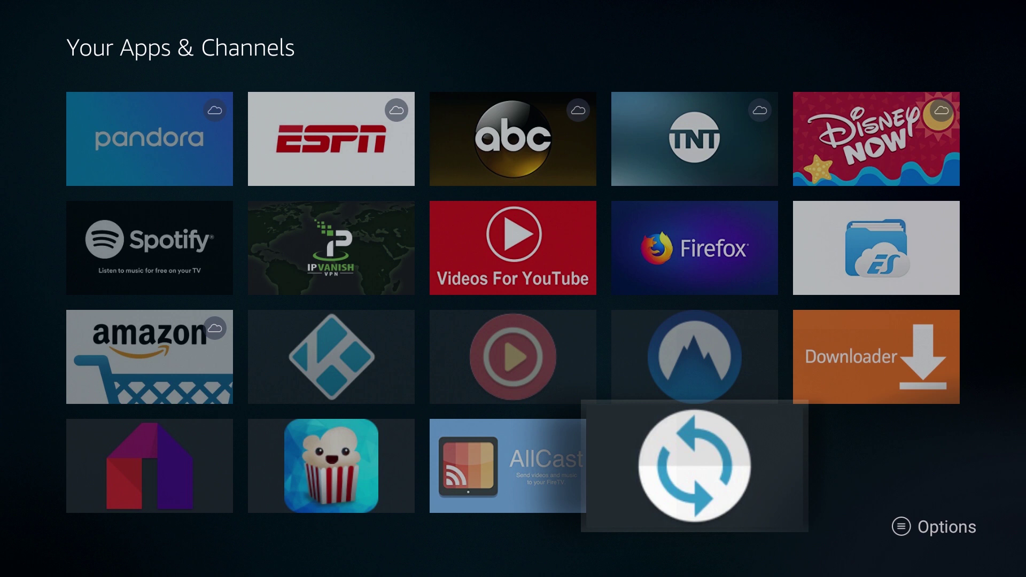
# Launch Downloader and select its web address field for editing
pyautogui.press('Up')
pyautogui.press('Right')
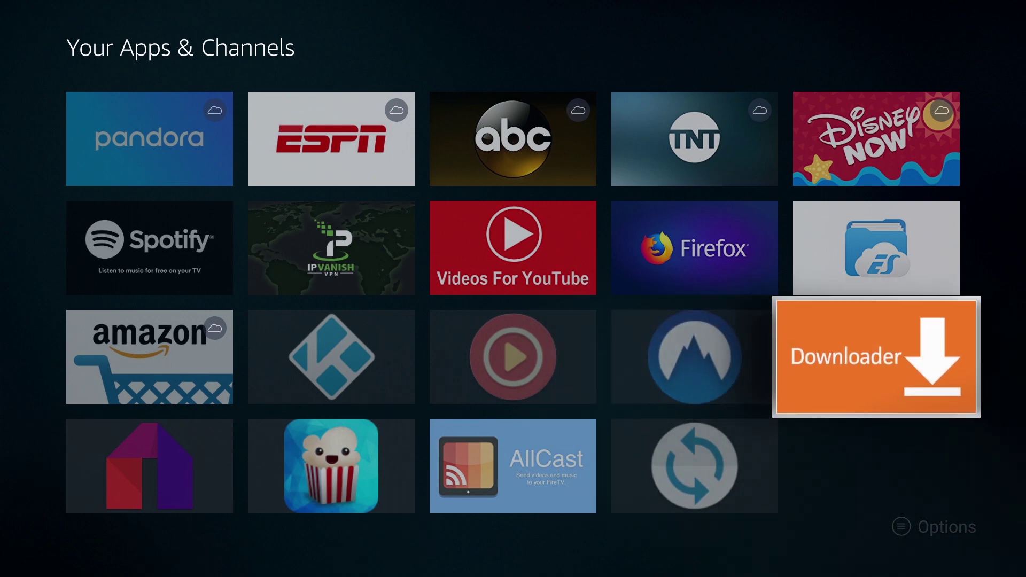
pyautogui.press('Return')
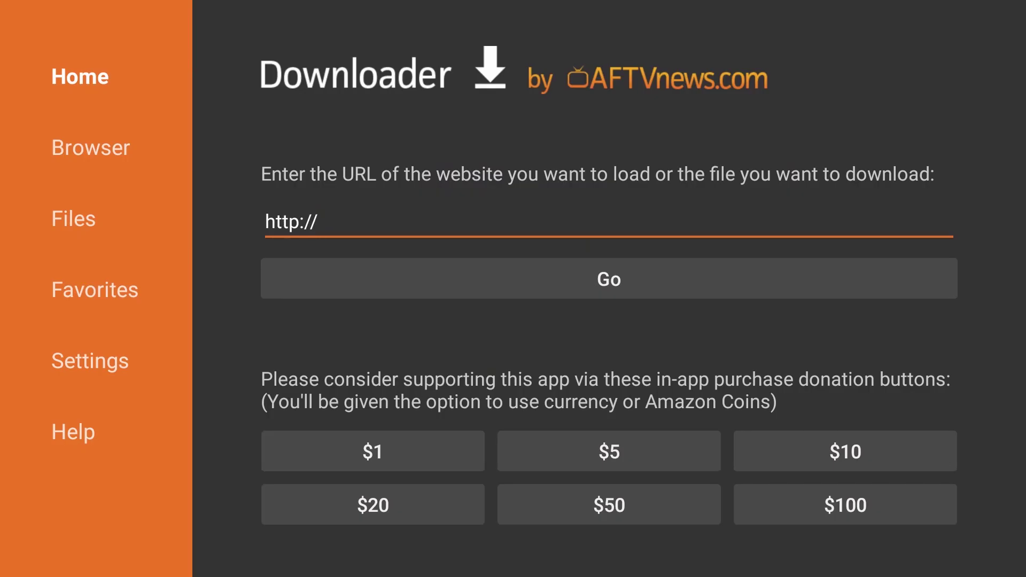
pyautogui.press('Return')
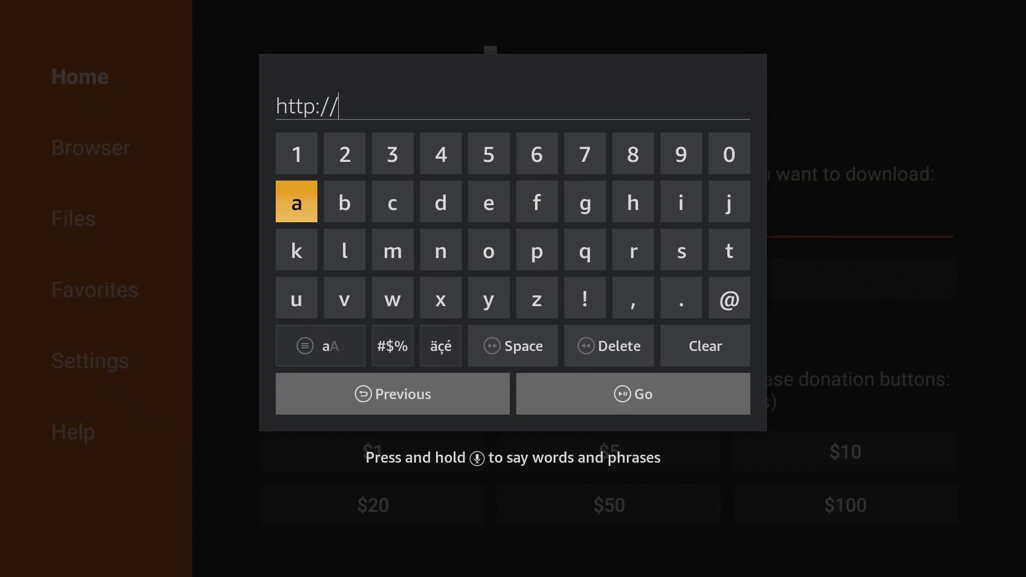
# Type 'get.' into the address with the on-screen keyboard
pyautogui.press('Down')
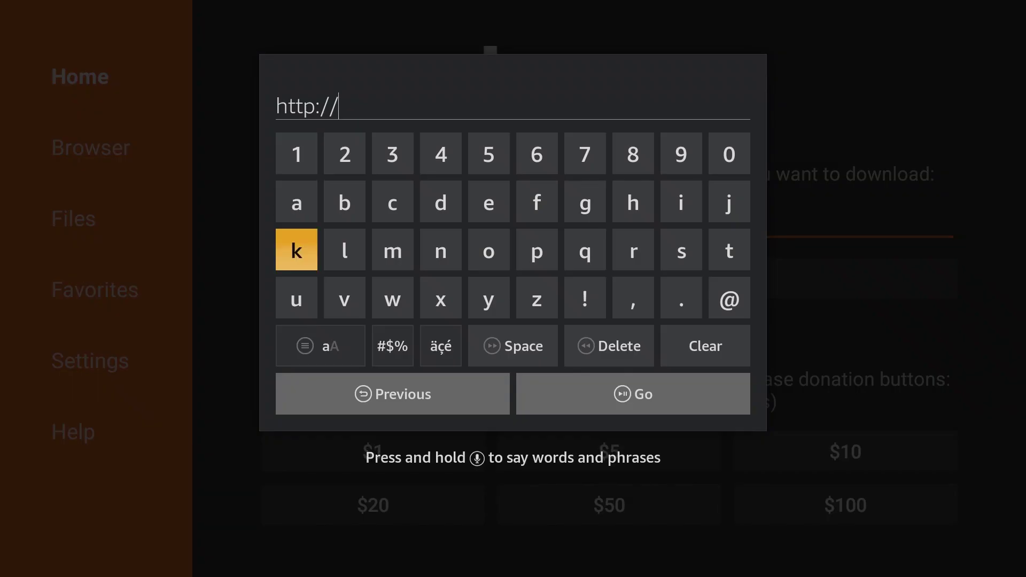
pyautogui.press('Right')
pyautogui.press('Right')
pyautogui.press('Right')
pyautogui.press('Up')
pyautogui.press('Right')
pyautogui.press('Right')
pyautogui.press('Right')
pyautogui.press('Return')
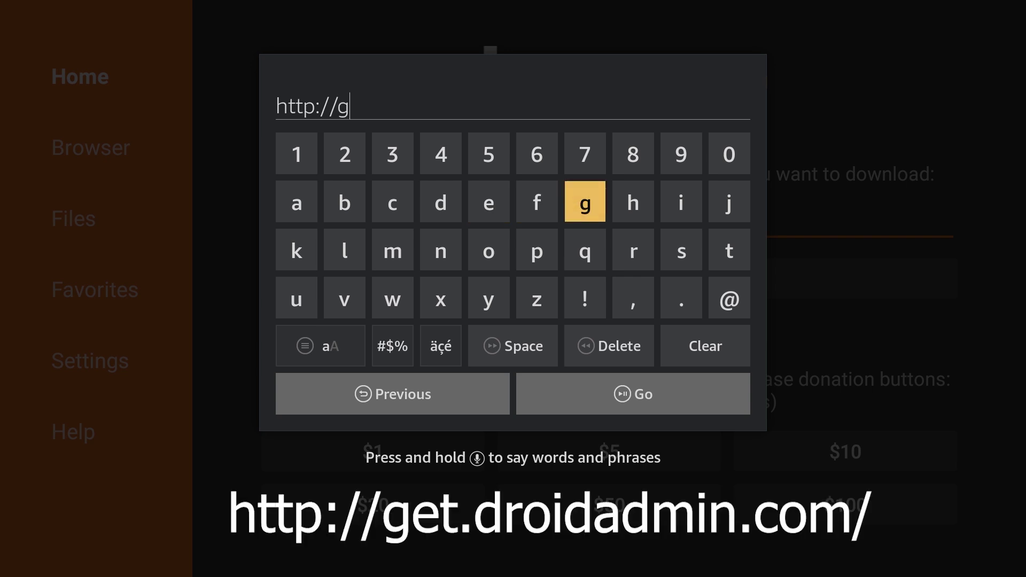
pyautogui.press('Left')
pyautogui.press('Left')
pyautogui.press('Return')
pyautogui.press('Down')
pyautogui.press('Right')
pyautogui.press('Right')
pyautogui.press('Right')
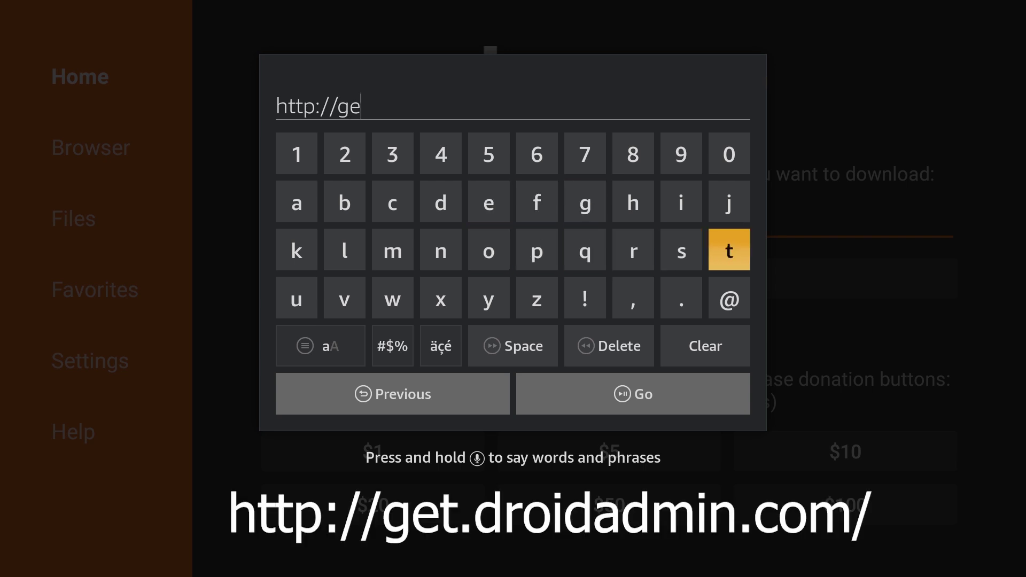
pyautogui.press('Left')
pyautogui.press('Return')
pyautogui.press('Down')
pyautogui.press('Left')
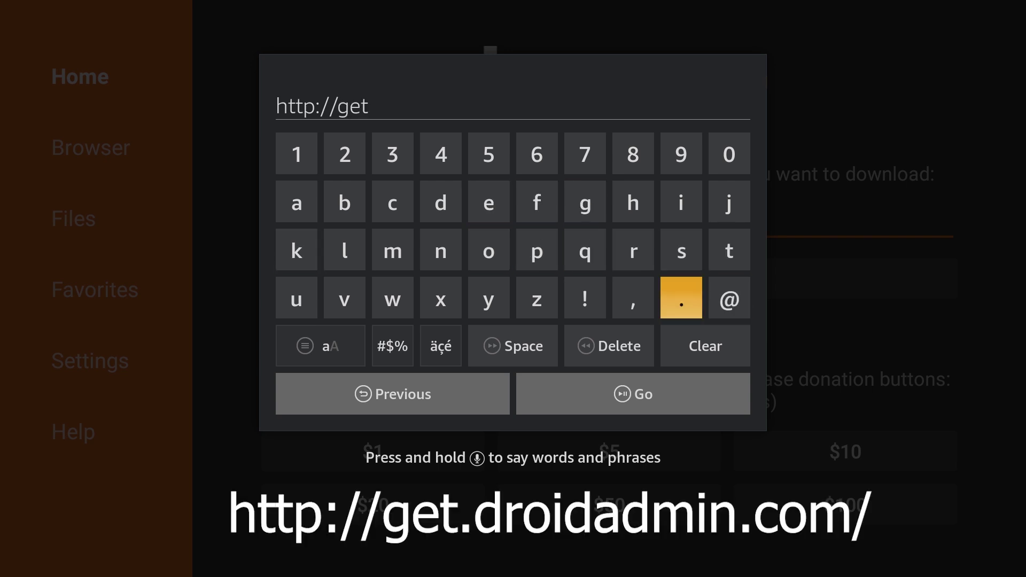
pyautogui.press('Return')
# Continue the address with 'droidadmin.'
pyautogui.press('Up')
pyautogui.press('Left')
pyautogui.press('Left')
pyautogui.press('Left')
pyautogui.press('Left')
pyautogui.press('Up')
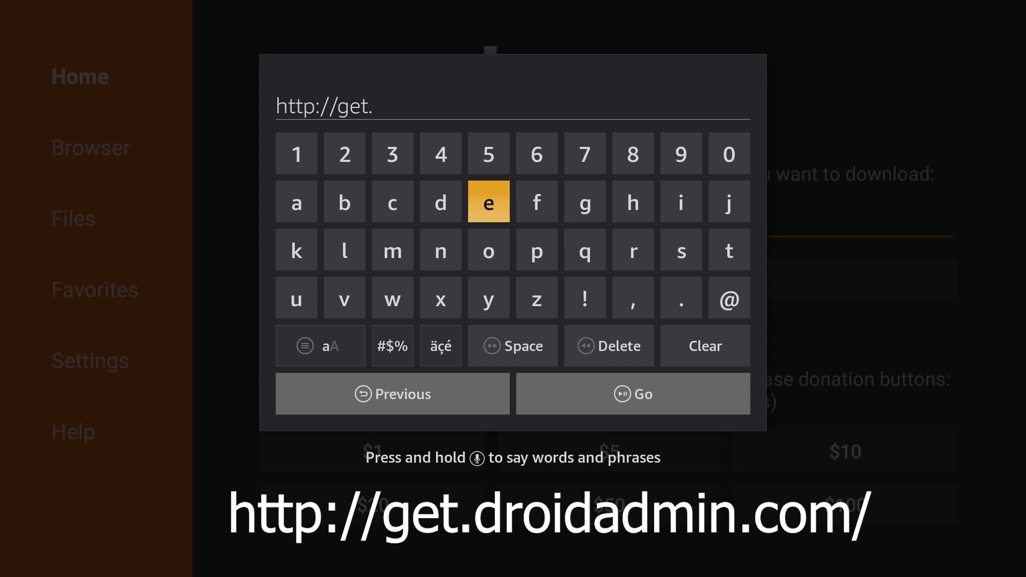
pyautogui.press('Left')
pyautogui.press('Return')
pyautogui.press('Down')
pyautogui.press('Right')
pyautogui.press('Right')
pyautogui.press('Right')
pyautogui.press('Right')
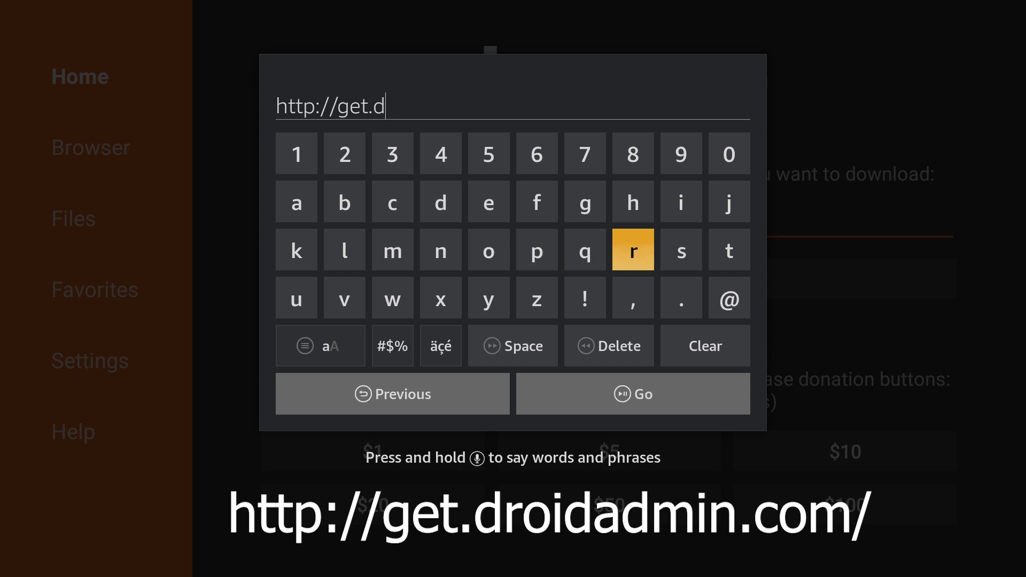
pyautogui.press('Return')
pyautogui.press('Left')
pyautogui.press('Left')
pyautogui.press('Left')
pyautogui.press('Return')
pyautogui.press('Up')
pyautogui.press('Right')
pyautogui.press('Right')
pyautogui.press('Right')
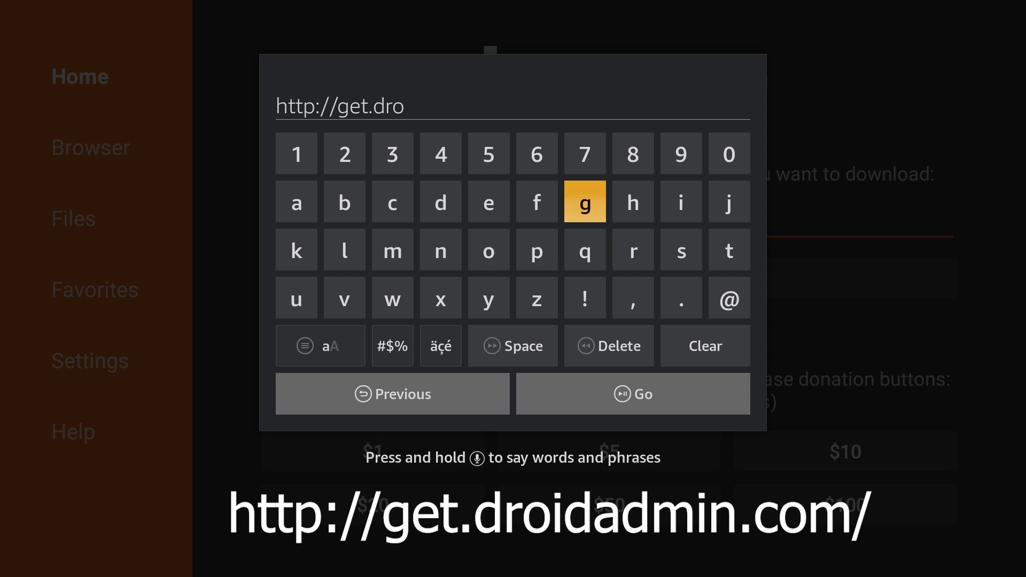
pyautogui.press('Return')
pyautogui.press('Left')
pyautogui.press('Left')
pyautogui.press('Left')
pyautogui.press('Left')
pyautogui.press('Left')
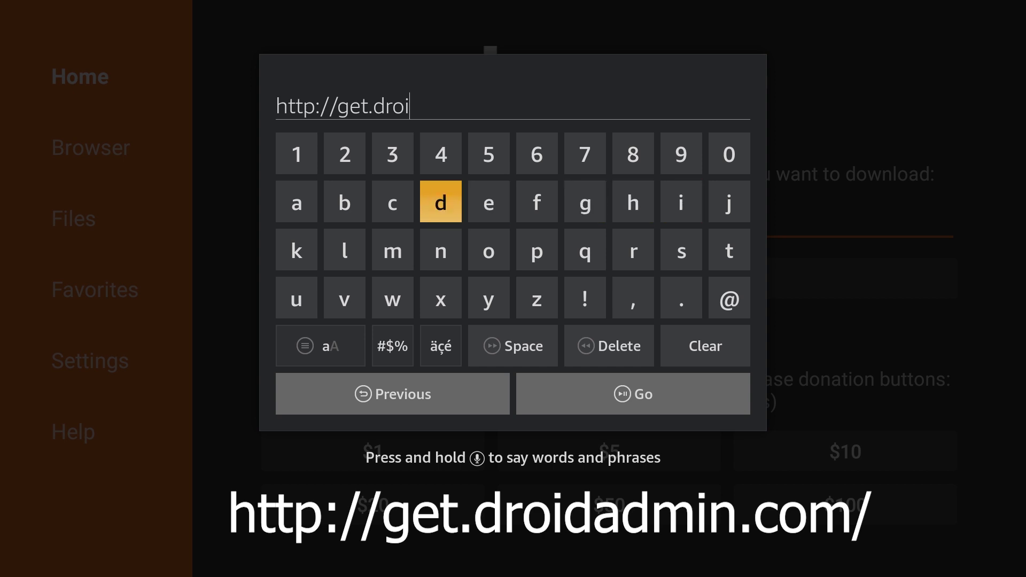
pyautogui.press('Return')
pyautogui.press('Left')
pyautogui.press('Left')
pyautogui.press('Left')
pyautogui.press('Return')
pyautogui.press('Right')
pyautogui.press('Right')
pyautogui.press('Right')
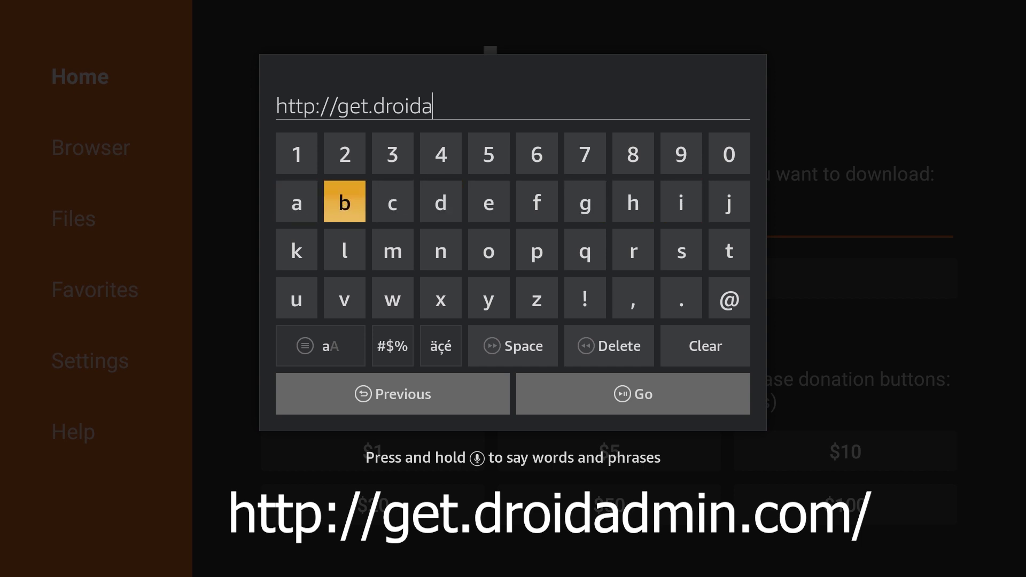
pyautogui.press('Return')
pyautogui.press('Down')
pyautogui.press('Left')
pyautogui.press('Return')
pyautogui.press('Up')
pyautogui.press('Right')
pyautogui.press('Right')
pyautogui.press('Right')
pyautogui.press('Right')
pyautogui.press('Right')
pyautogui.press('Right')
pyautogui.press('Return')
pyautogui.press('Down')
pyautogui.press('Left')
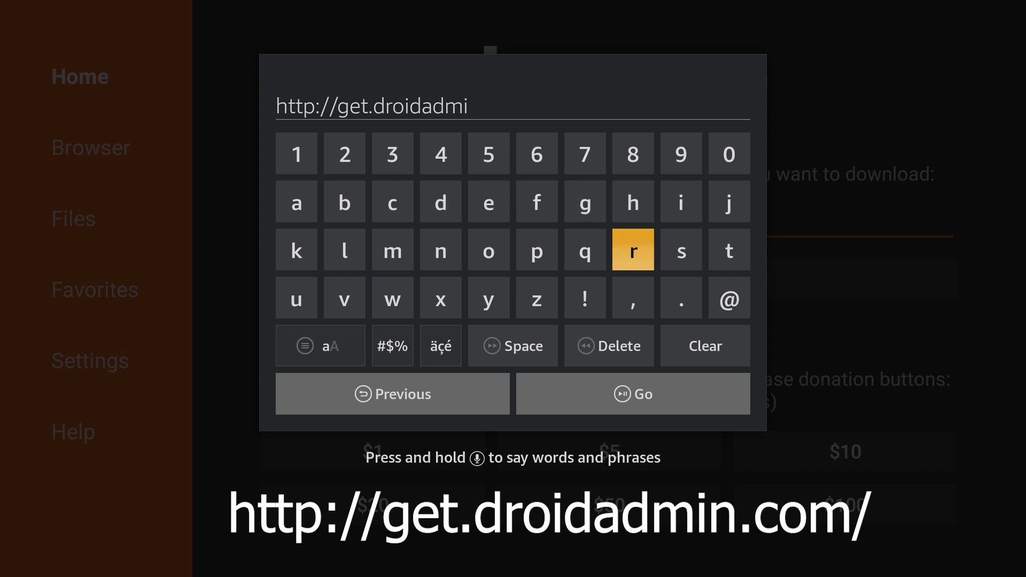
pyautogui.press('Left')
pyautogui.press('Left')
pyautogui.press('Left')
pyautogui.press('Return')
pyautogui.press('Down')
pyautogui.press('Right')
pyautogui.press('Right')
pyautogui.press('Right')
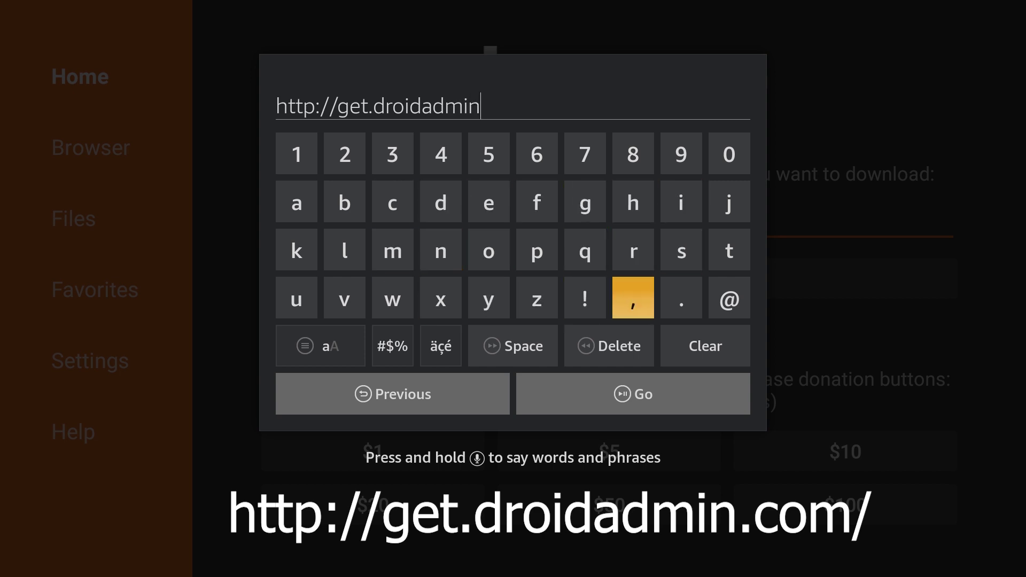
pyautogui.press('Return')
pyautogui.press('Left')
pyautogui.press('Left')
pyautogui.press('Left')
pyautogui.press('Left')
pyautogui.press('Up')
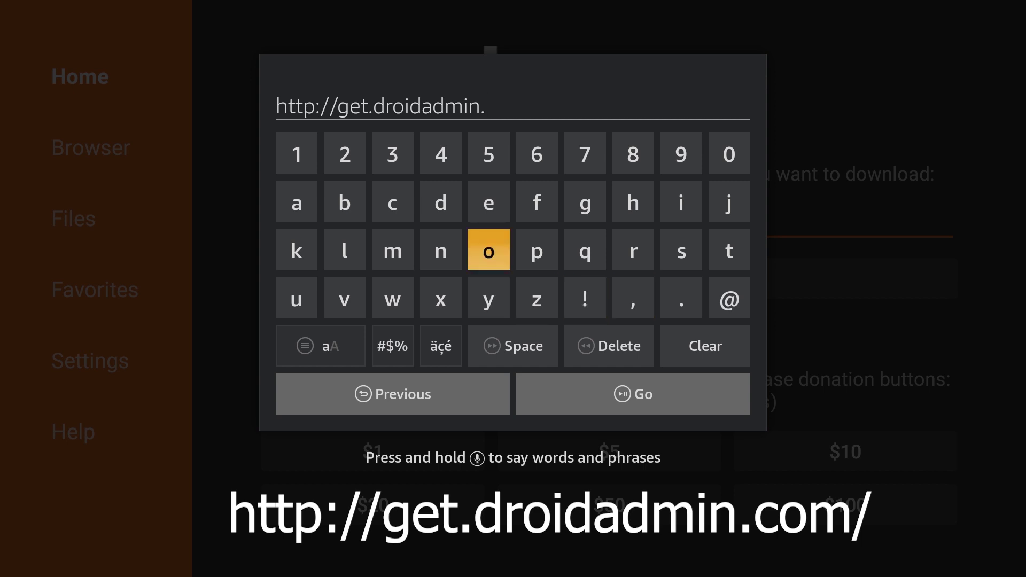
pyautogui.press('Up')
pyautogui.press('Left')
pyautogui.press('Left')
pyautogui.press('Return')
pyautogui.press('Down')
pyautogui.press('Right')
pyautogui.press('Right')
pyautogui.press('Return')
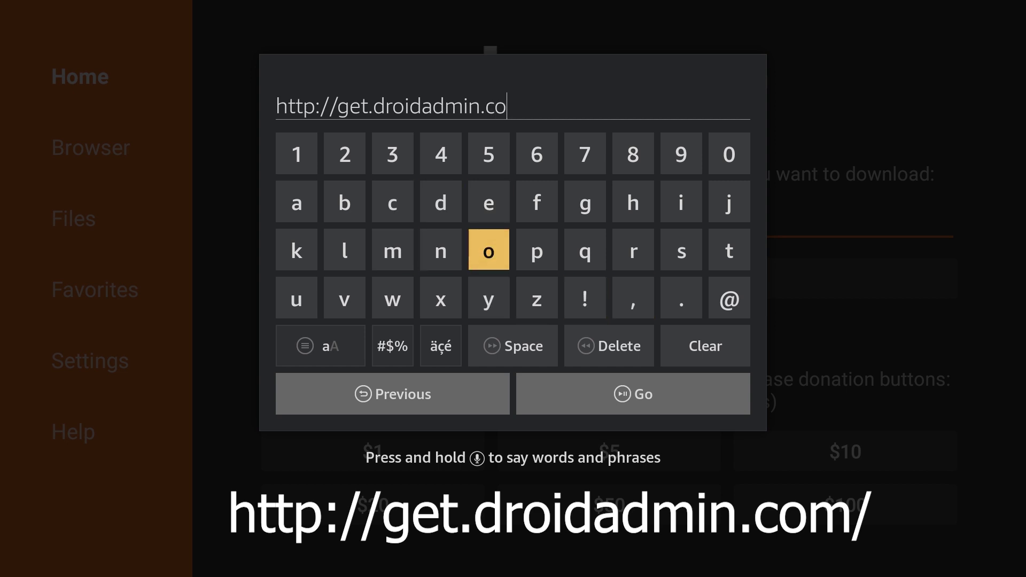
pyautogui.press('Left')
pyautogui.press('Left')
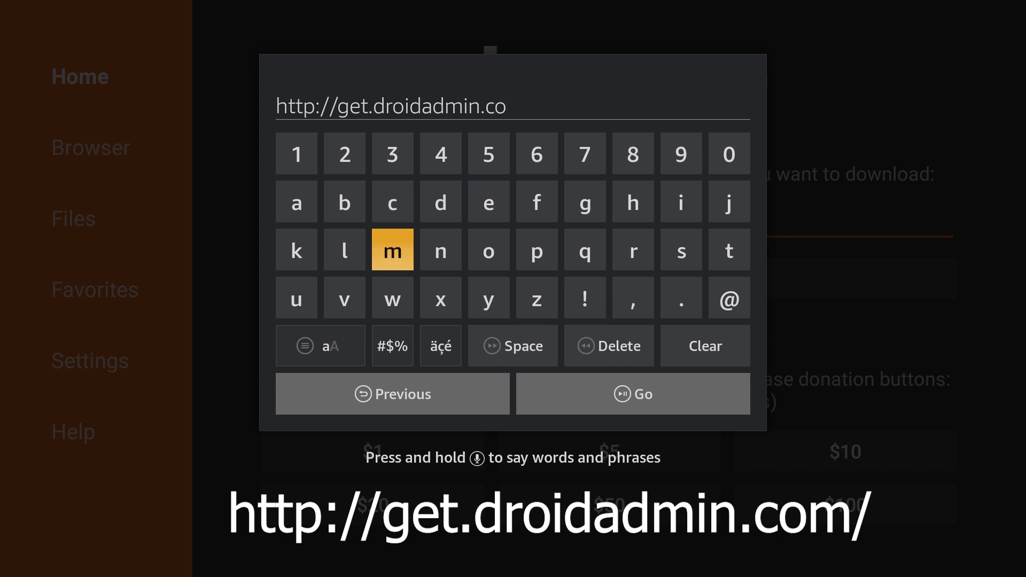
pyautogui.press('Return')
pyautogui.press('Down')
pyautogui.press('Down')
pyautogui.press('Right')
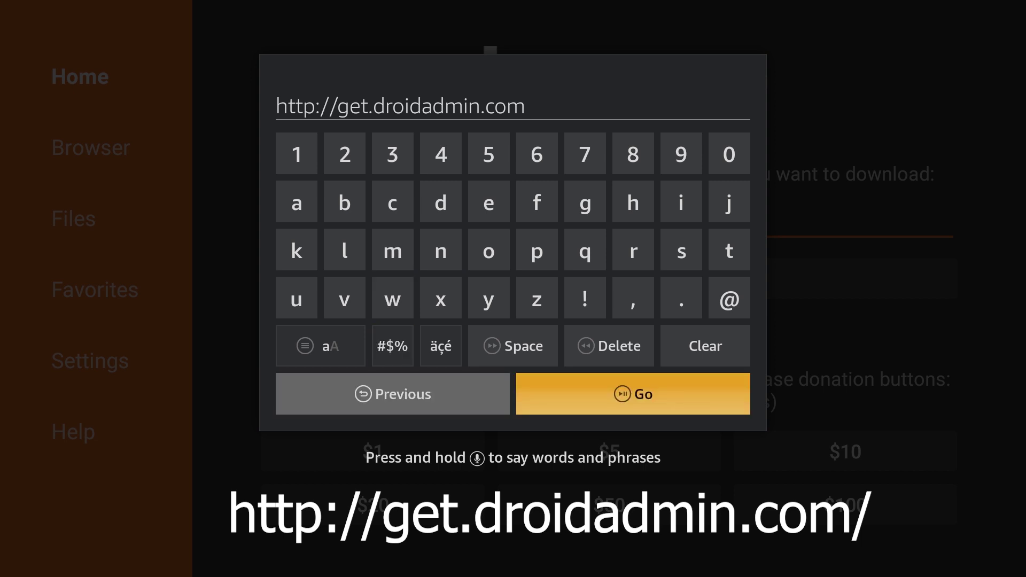
pyautogui.press('Return')
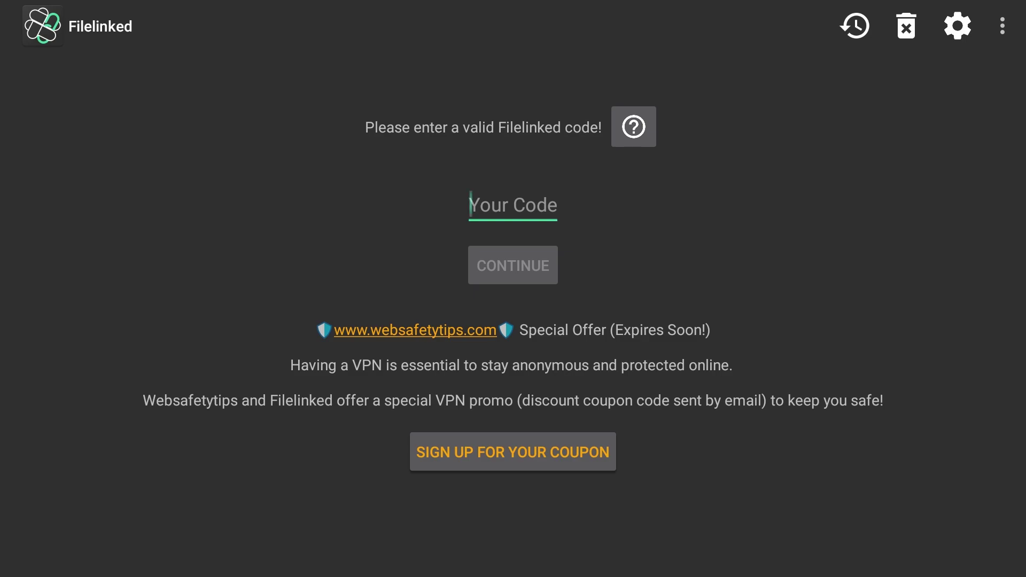
# Enter the first digits 4735 into the FileLinked code field
pyautogui.press('Return')
pyautogui.press('Right')
pyautogui.press('Right')
pyautogui.press('Right')
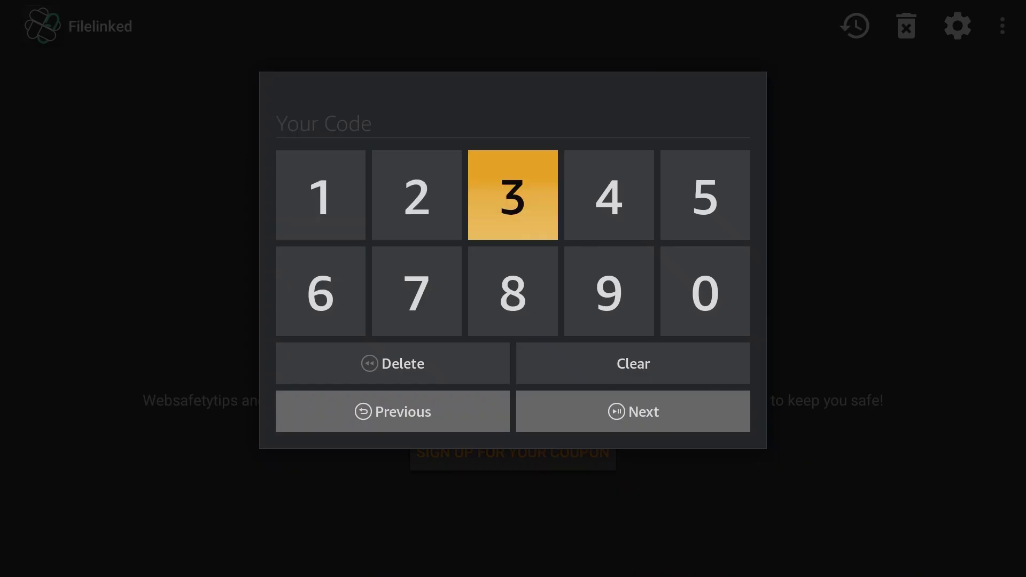
pyautogui.press('Left')
pyautogui.press('Return')
pyautogui.press('Down')
pyautogui.press('Left')
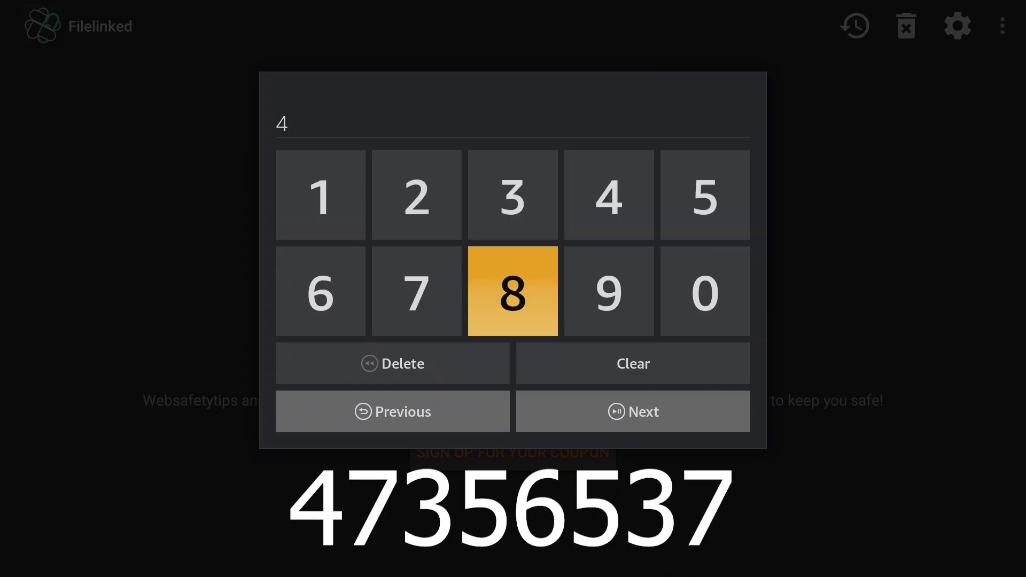
pyautogui.press('Left')
pyautogui.press('Return')
pyautogui.press('Up')
pyautogui.press('Right')
pyautogui.press('Return')
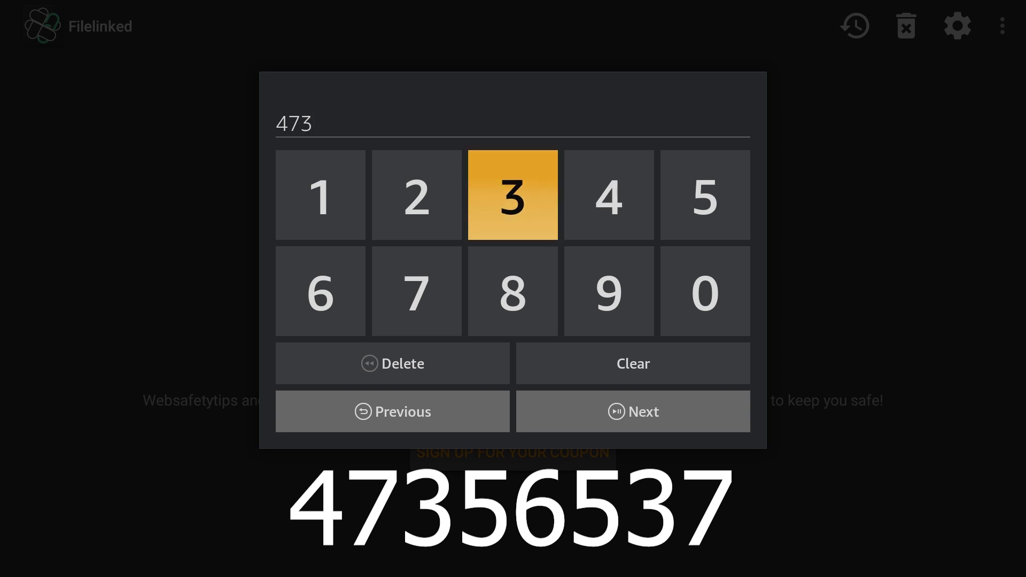
pyautogui.press('Down')
pyautogui.press('Right')
# Complete the code as 47356537 and submit it to open the store
pyautogui.press('Right')
pyautogui.press('Up')
pyautogui.press('Return')
pyautogui.press('Down')
pyautogui.press('Left')
pyautogui.press('Left')
pyautogui.press('Left')
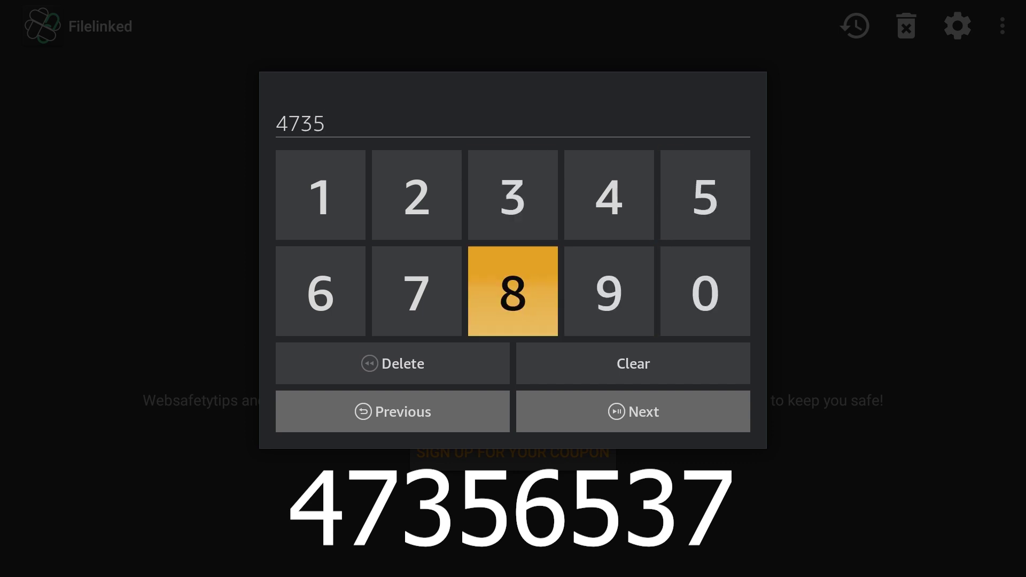
pyautogui.press('Return')
pyautogui.press('Up')
pyautogui.press('Right')
pyautogui.press('Right')
pyautogui.press('Right')
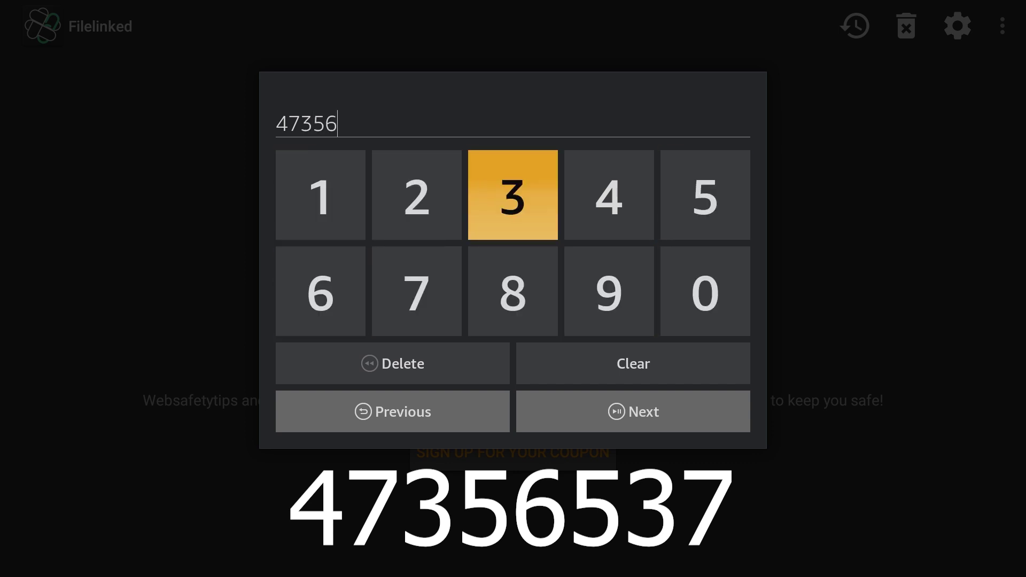
pyautogui.press('Return')
pyautogui.press('Left')
pyautogui.press('Left')
pyautogui.press('Return')
pyautogui.press('Down')
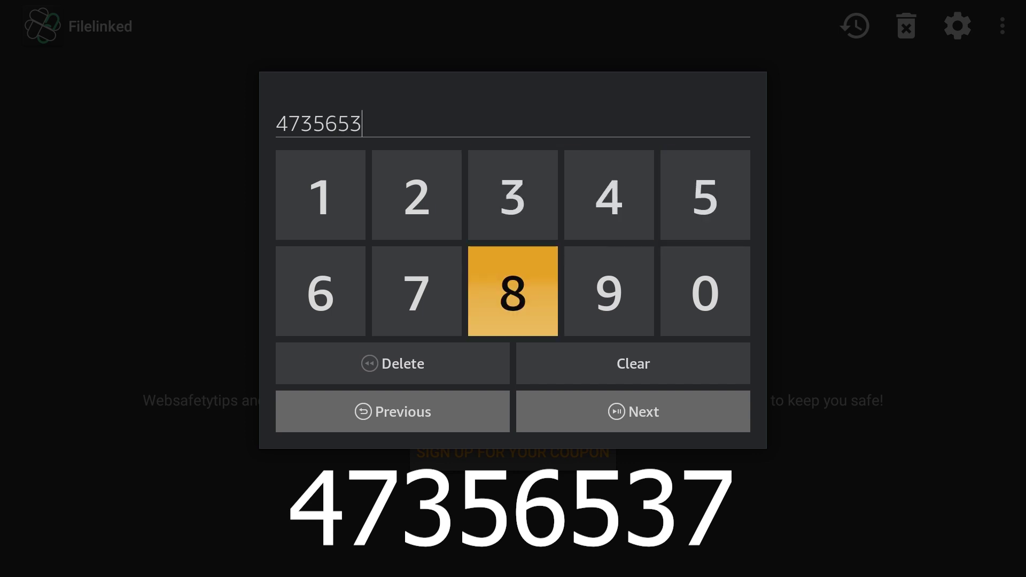
pyautogui.press('Left')
pyautogui.press('Return')
pyautogui.press('Down')
pyautogui.press('Down')
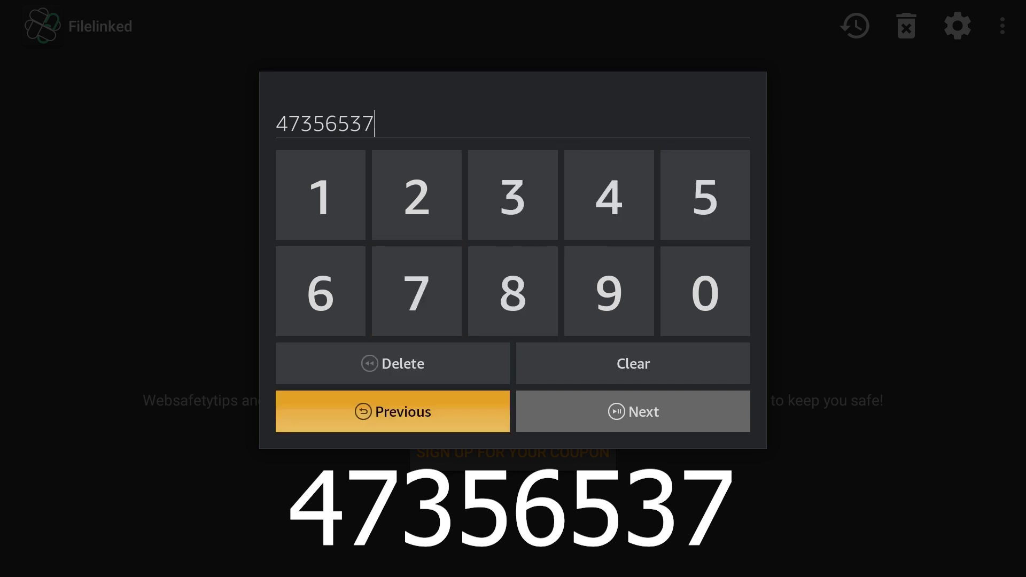
pyautogui.press('Right')
pyautogui.press('Return')
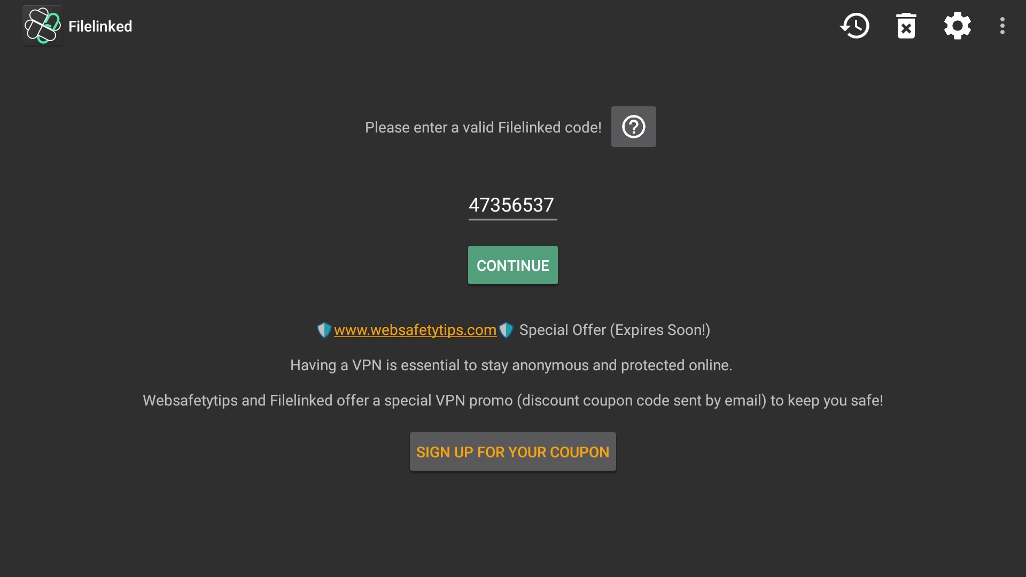
pyautogui.press('Return')
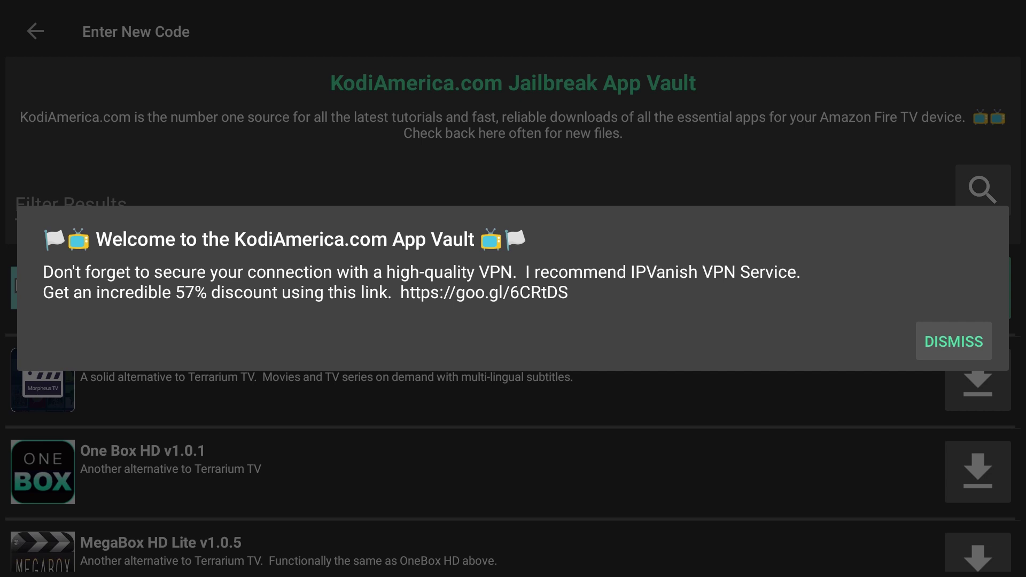
# Dismiss the App Vault welcome, download Terrarium TV Fix v1.9.10, and decline the newsletter
pyautogui.press('Return')
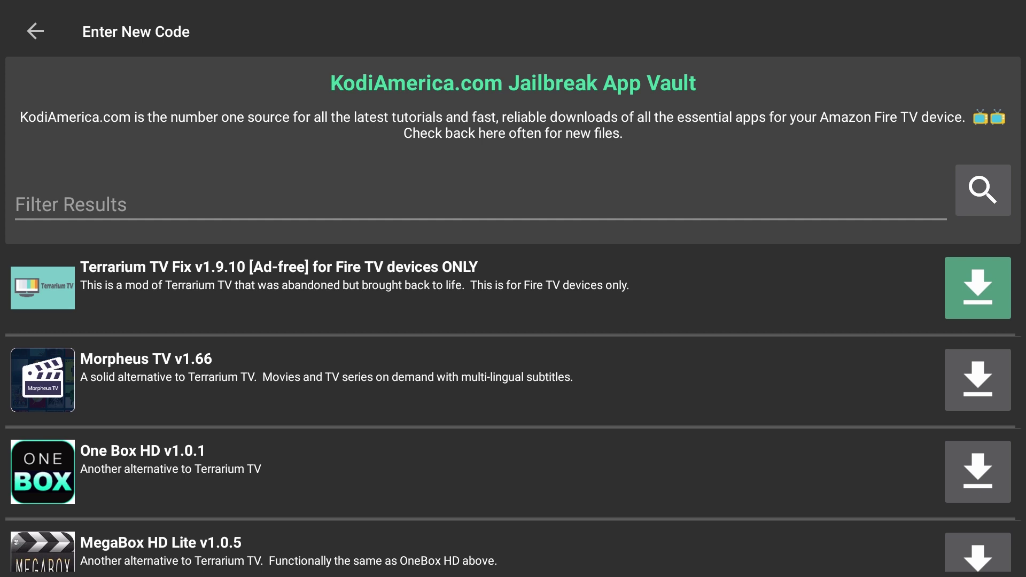
pyautogui.press('Return')
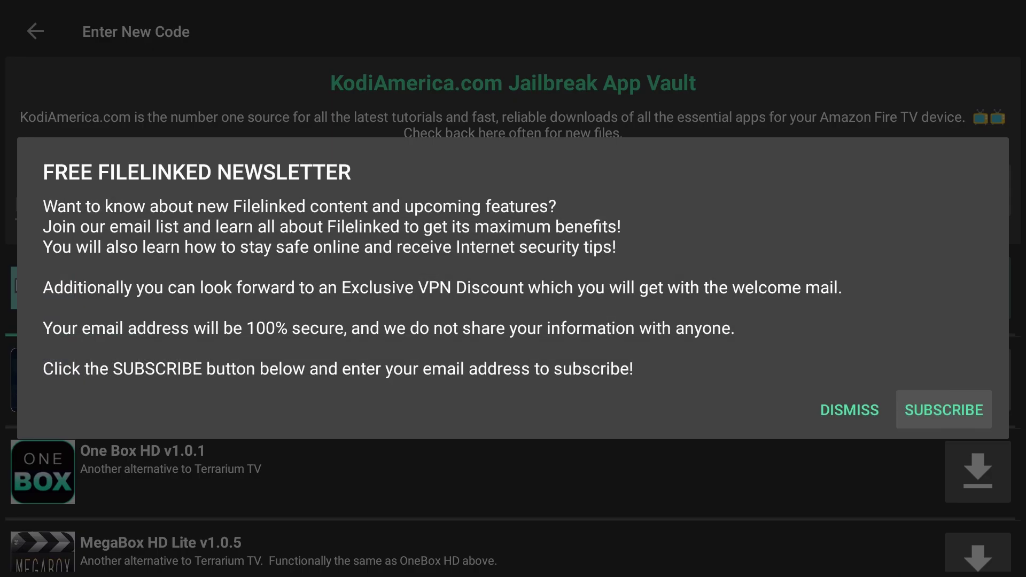
pyautogui.press('Left')
pyautogui.press('Return')
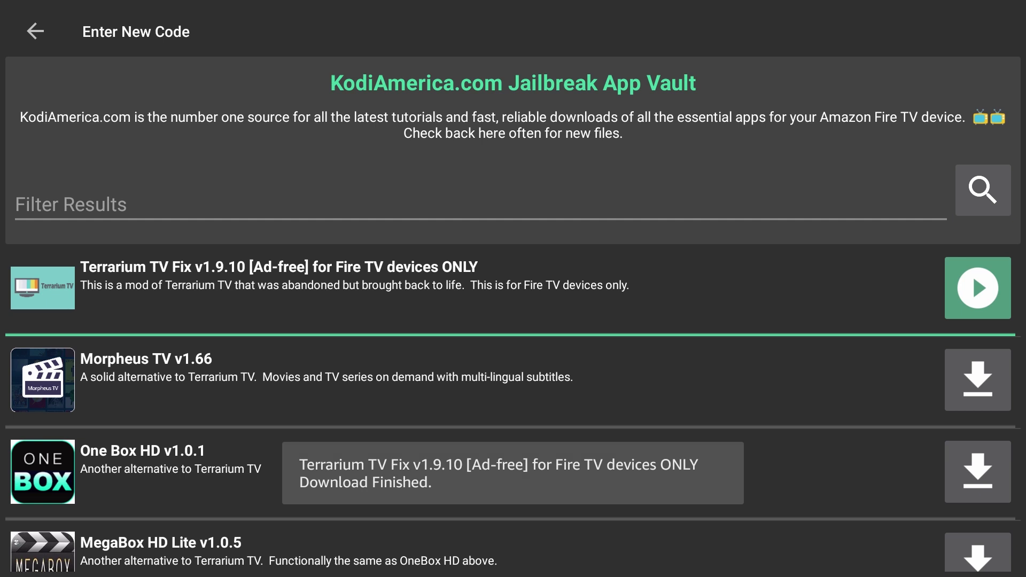
# Install the downloaded Terrarium TV Fix, accepting its permissions
pyautogui.press('Return')
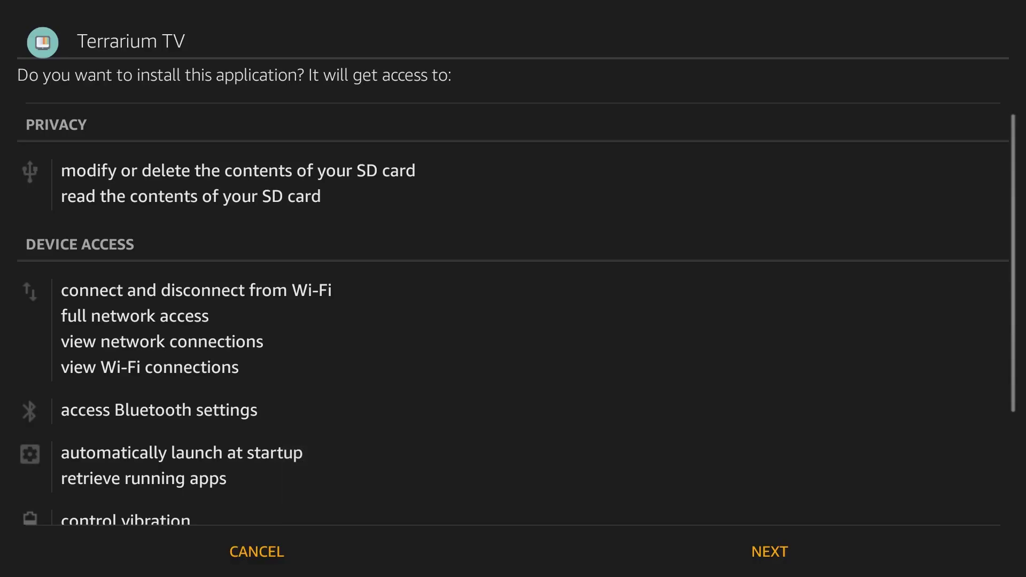
pyautogui.press('Down')
pyautogui.press('Right')
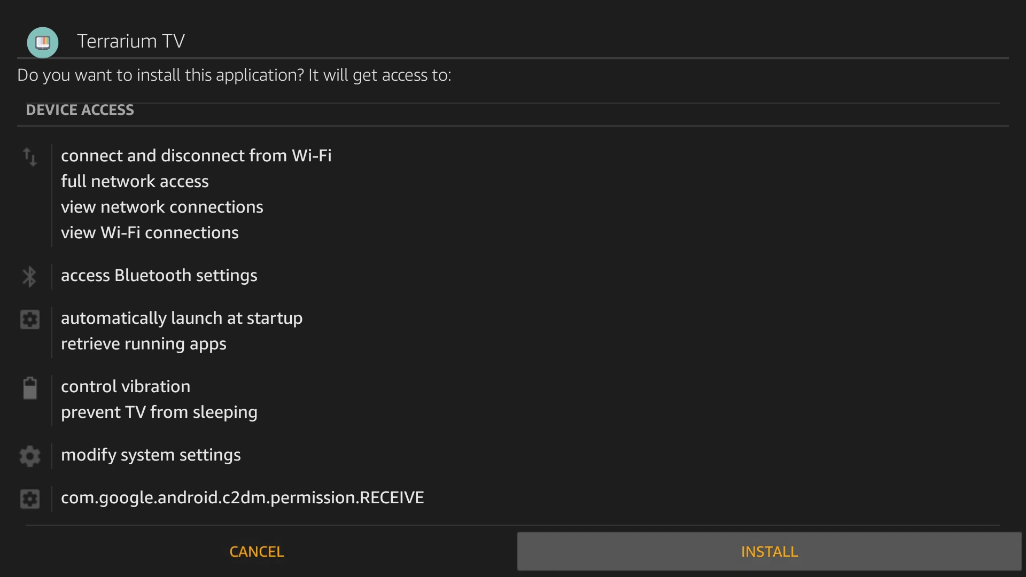
pyautogui.press('Return')
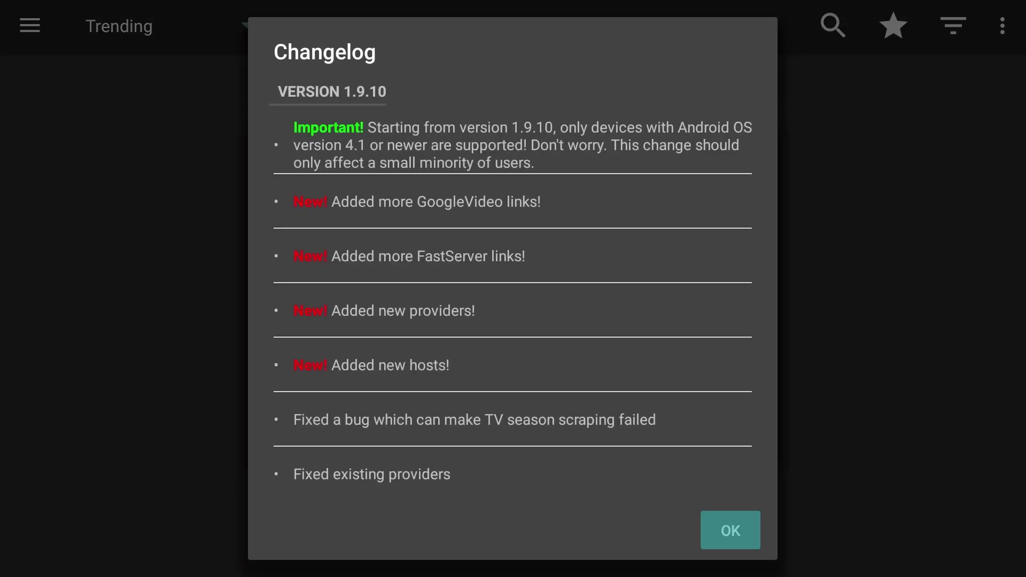
# Close the 1.9.10 changelog, choose YesPlayer as default player, and accept the disclaimer
pyautogui.press('Return')
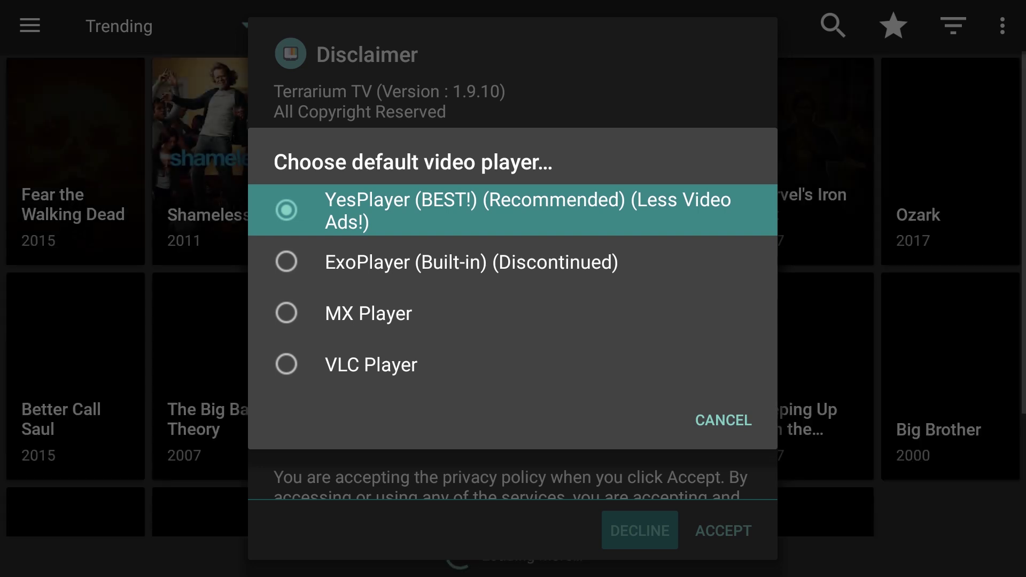
pyautogui.press('Return')
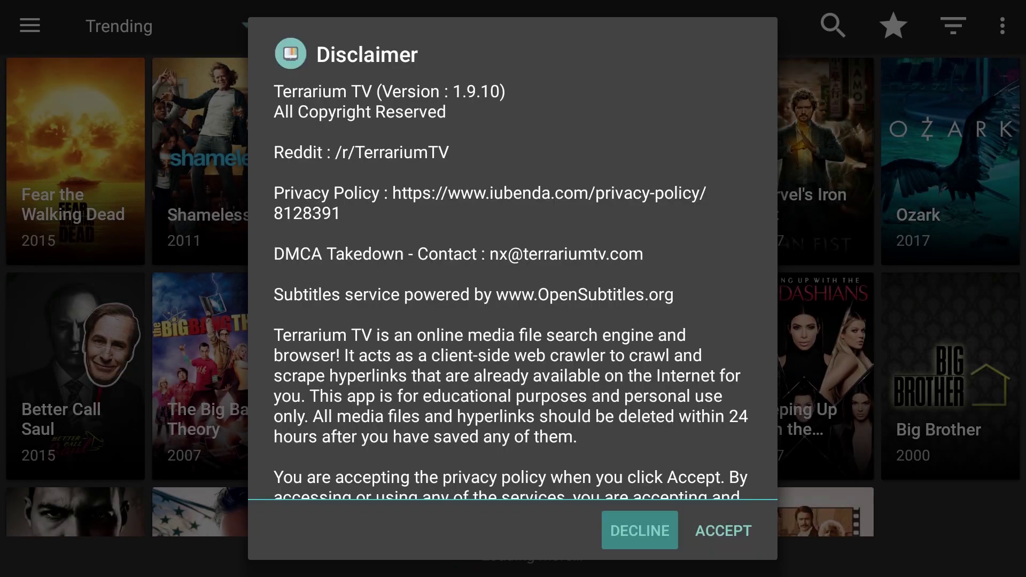
pyautogui.press('Right')
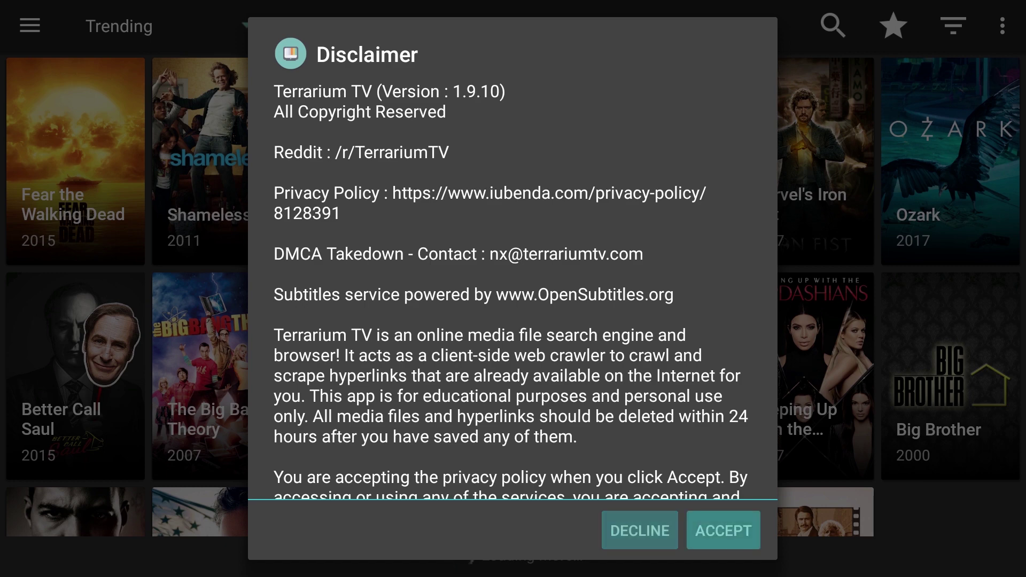
pyautogui.press('Return')
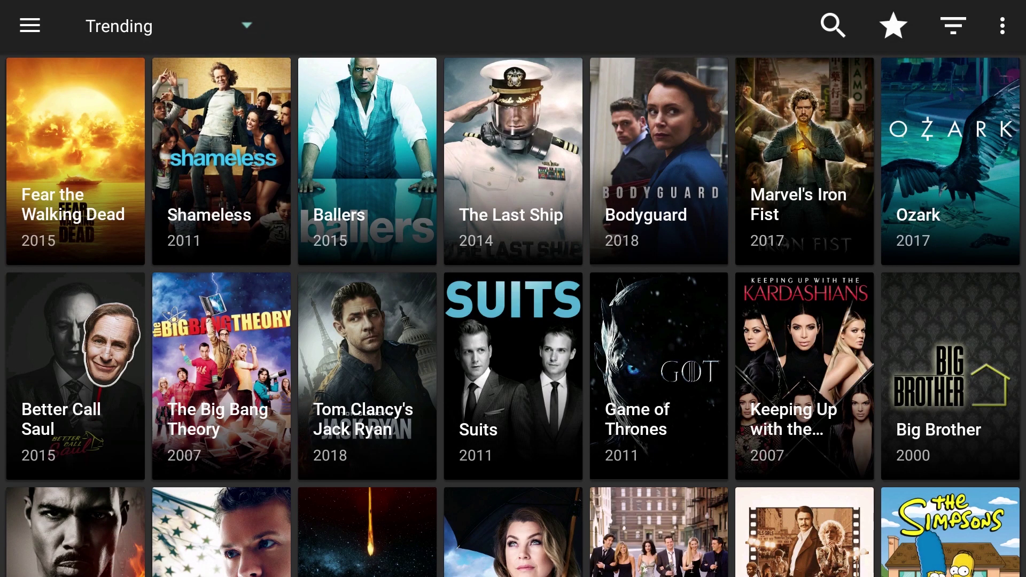